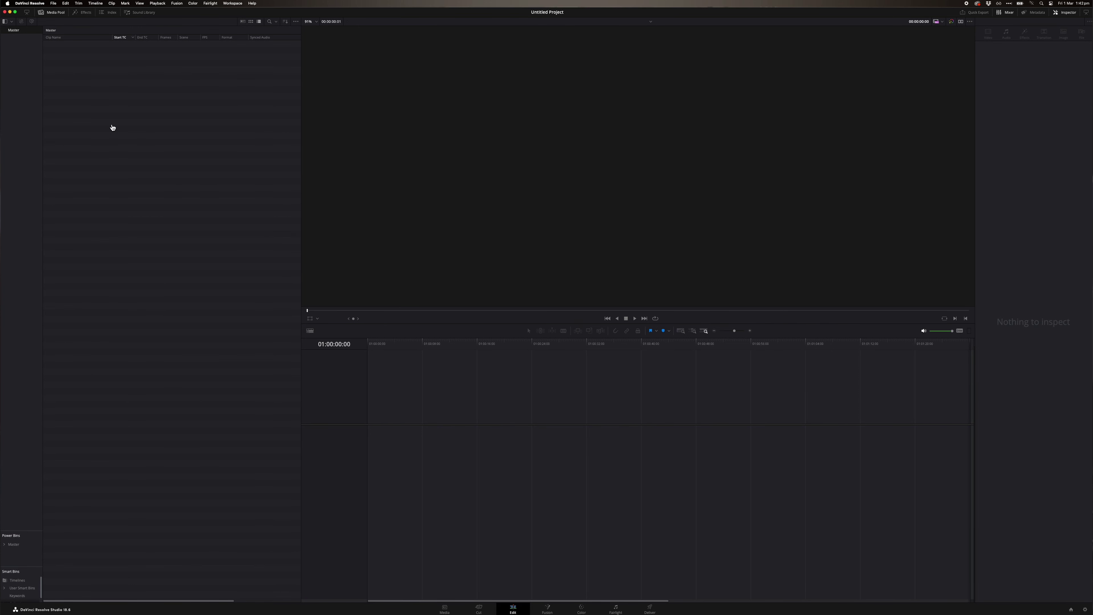
- Drop the four source folders onto the empty Media Pool, then undo that clip import
{"action": "key", "text": "super+Tab"}
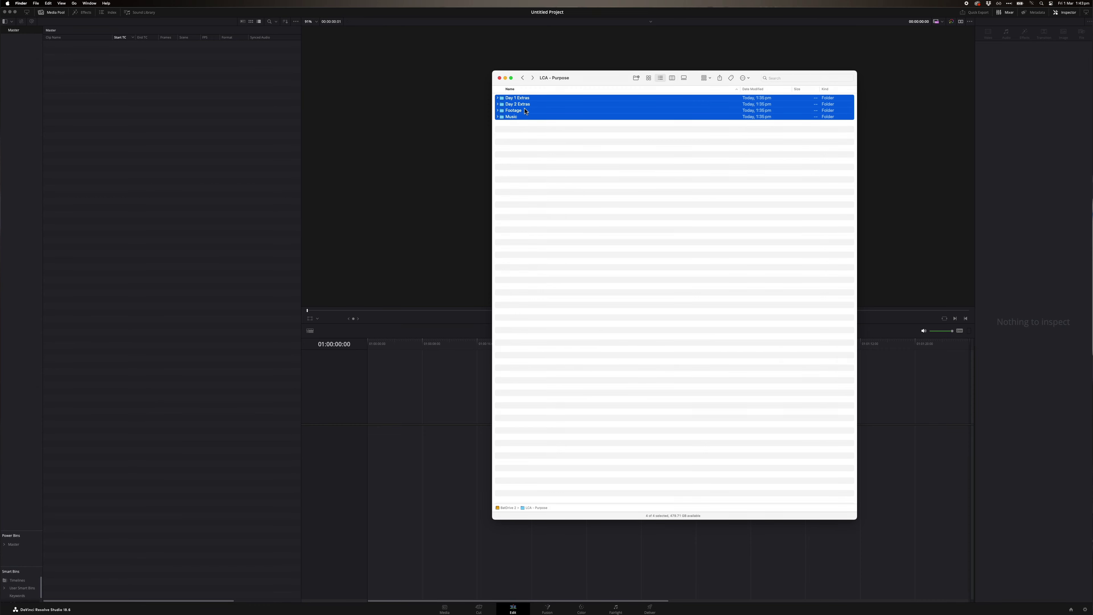
{"action": "left_click_drag", "start_coordinate": [526, 112], "coordinate": [190, 131]}
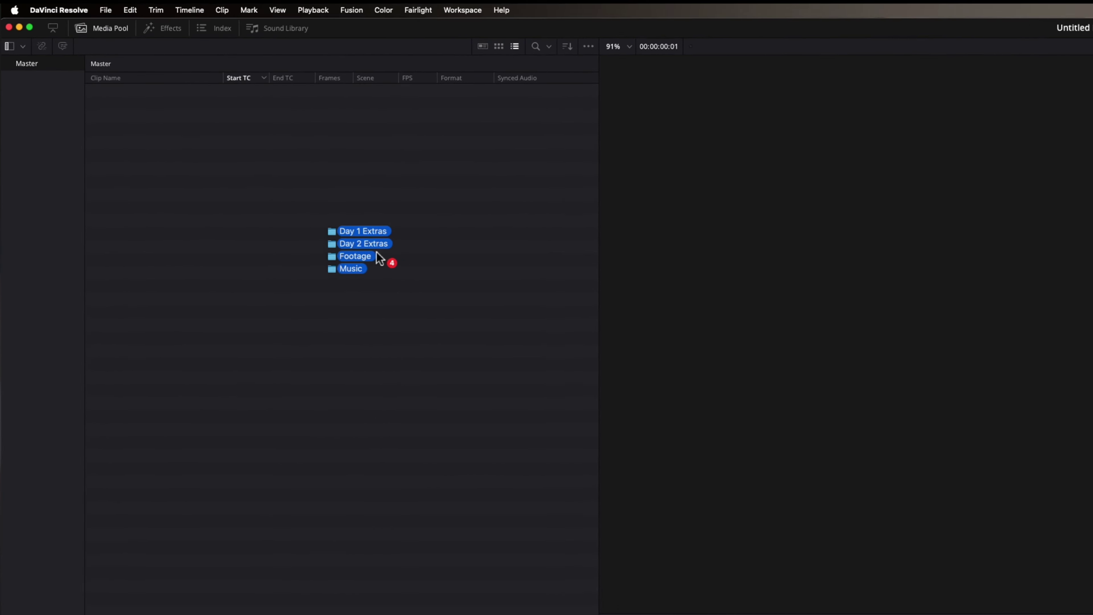
{"action": "left_click_drag", "start_coordinate": [377, 254], "coordinate": [354, 255]}
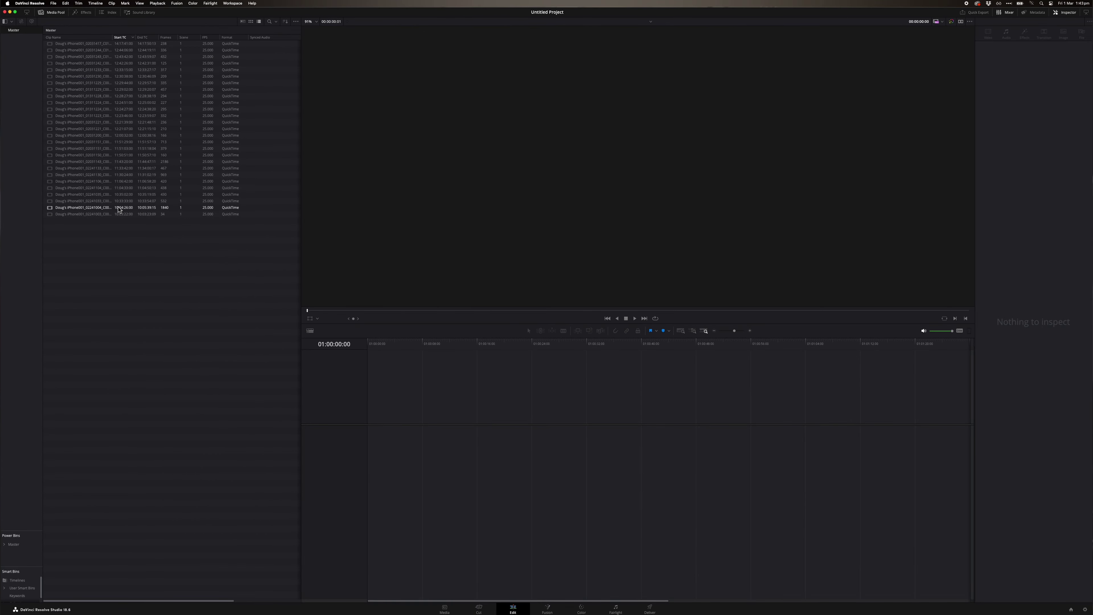
{"action": "key", "text": "super+z"}
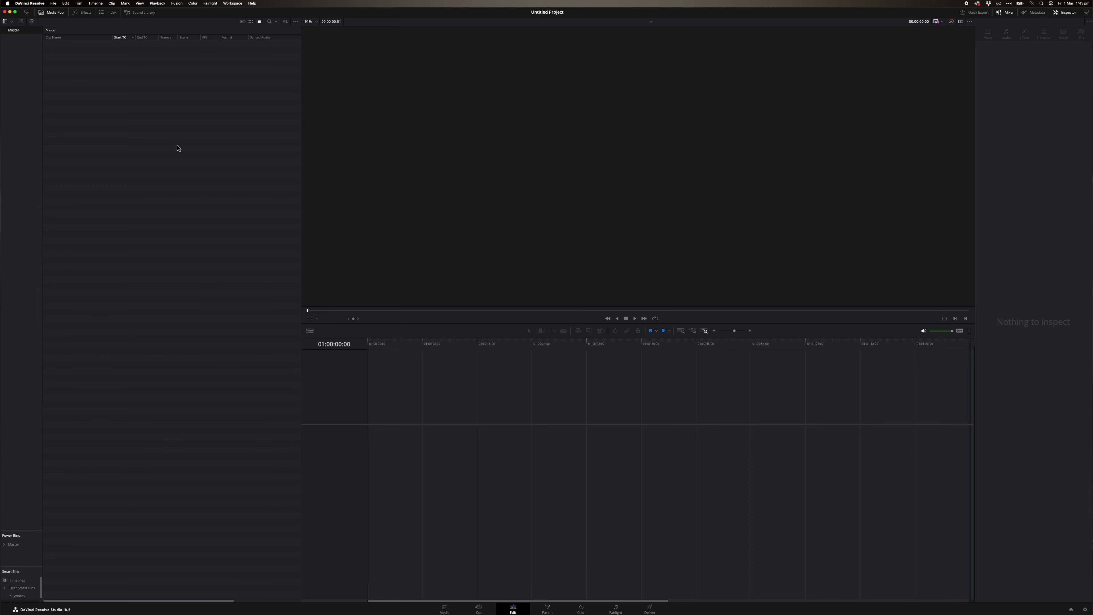
- Import the four folders as separate bins by dropping them on the bin list
{"action": "key", "text": "super+Tab"}
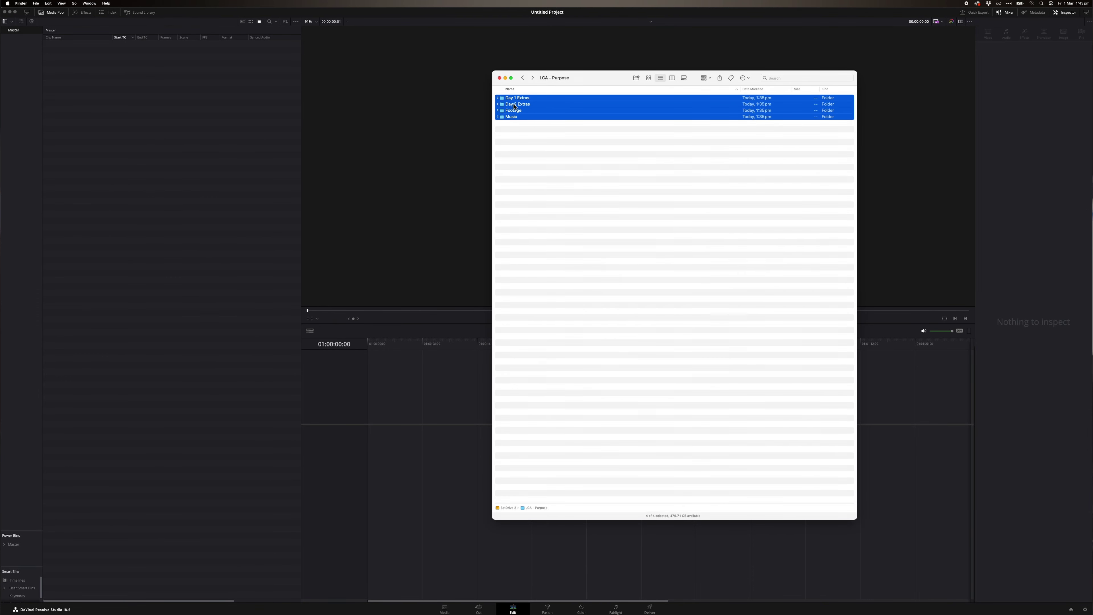
{"action": "left_click_drag", "start_coordinate": [517, 106], "coordinate": [15, 35]}
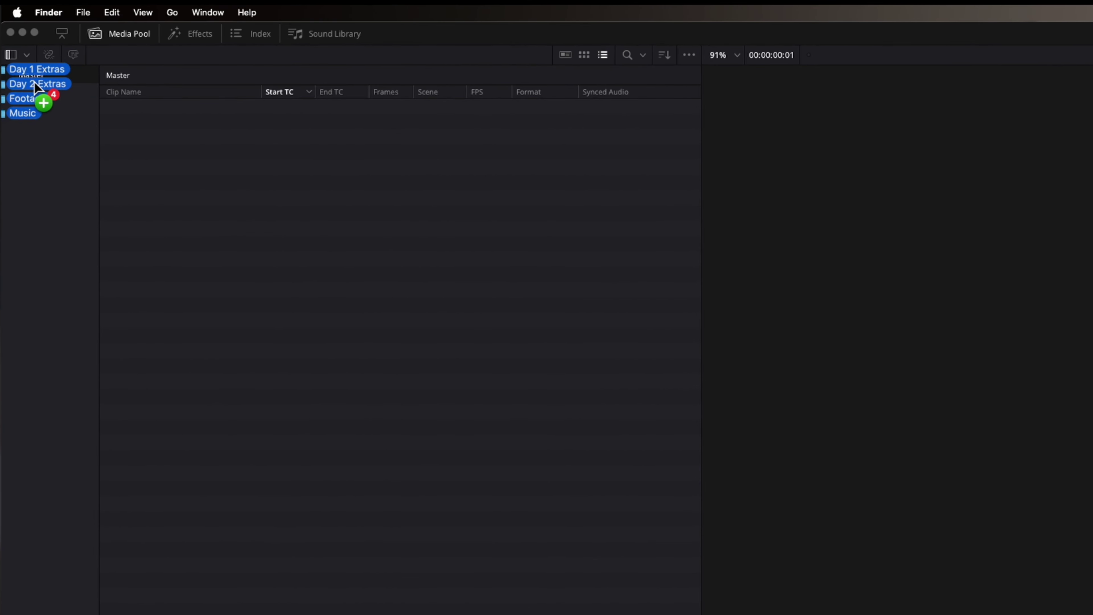
{"action": "left_click_drag", "start_coordinate": [34, 81], "coordinate": [37, 78]}
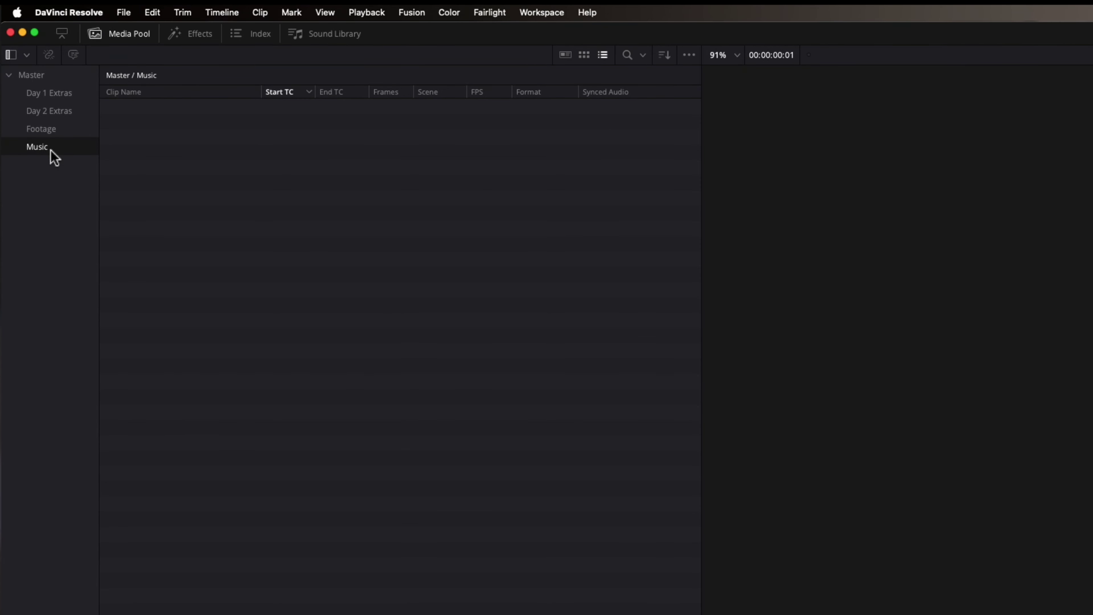
- Check the clips in Day 1 Extras, Day 2 Extras, Footage and Music, ending on Day 1 Extras
{"action": "left_click", "coordinate": [49, 94]}
{"action": "left_click", "coordinate": [51, 111]}
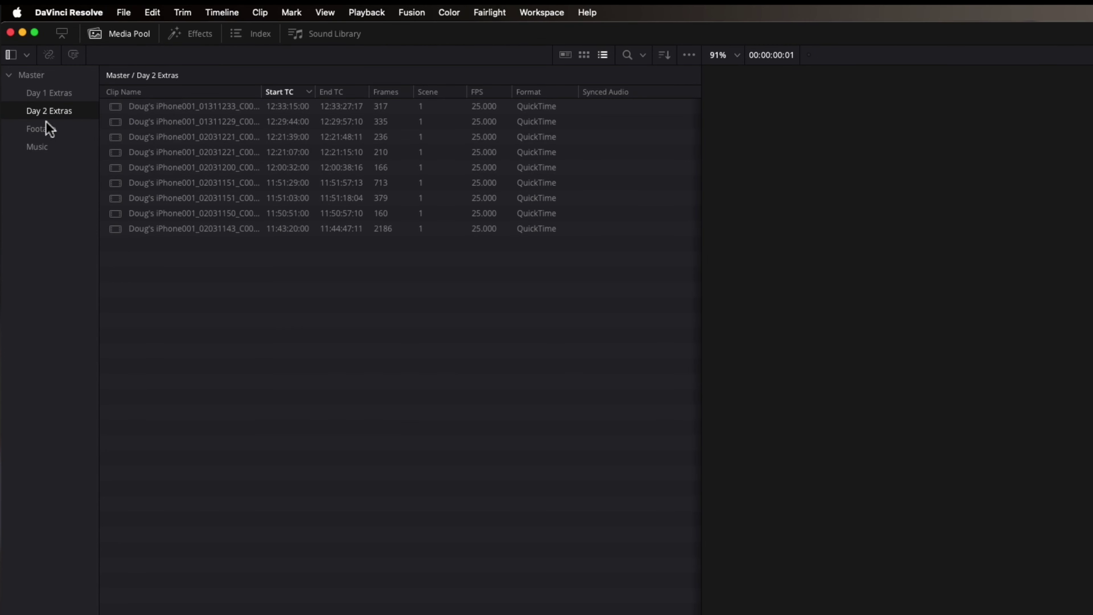
{"action": "left_click", "coordinate": [45, 130]}
{"action": "left_click", "coordinate": [48, 151]}
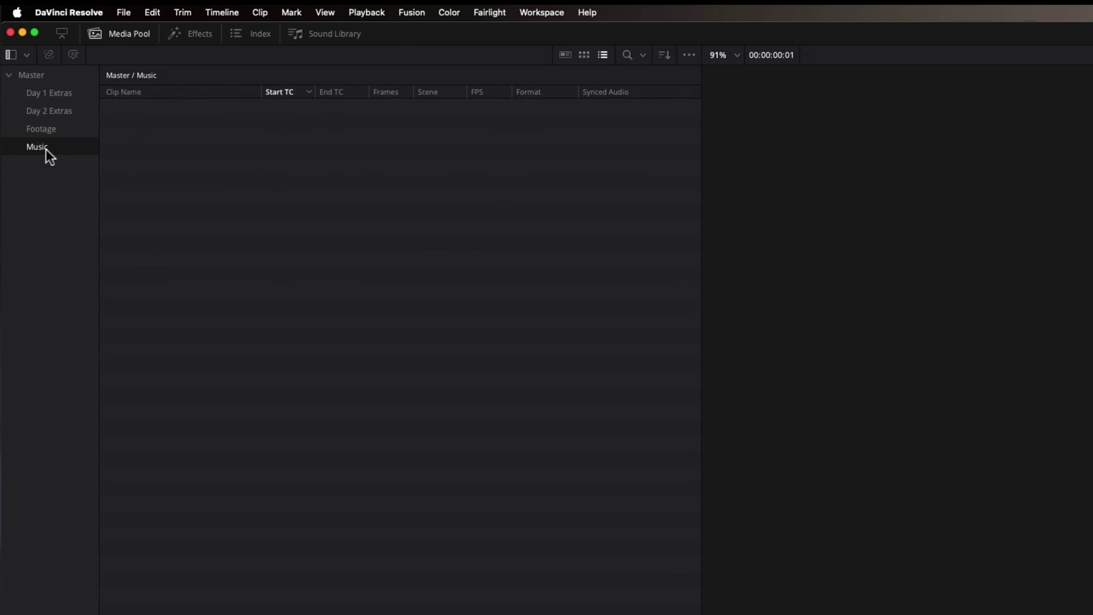
{"action": "left_click", "coordinate": [47, 96]}
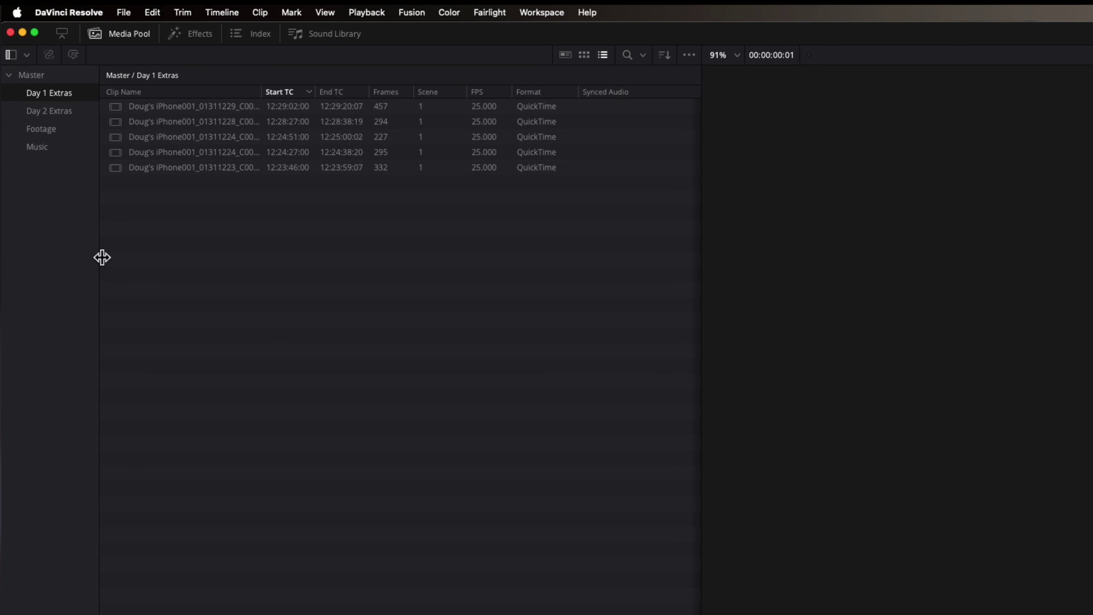
- Add a new bin under Master named Timelines
{"action": "right_click", "coordinate": [44, 240]}
{"action": "left_click", "coordinate": [30, 85]}
{"action": "left_click", "coordinate": [36, 75]}
{"action": "right_click", "coordinate": [52, 192]}
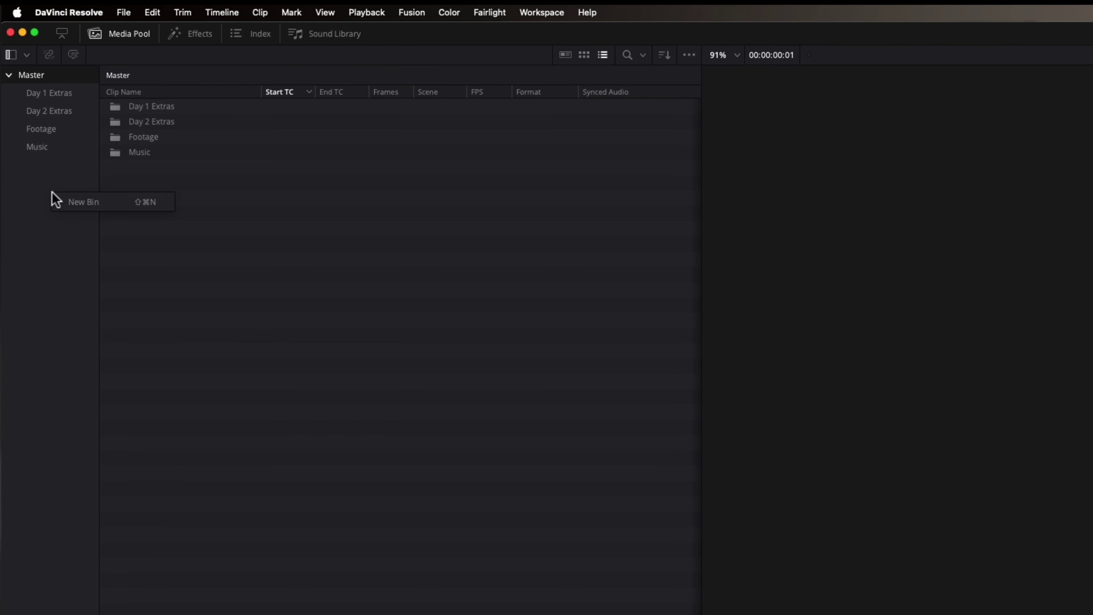
{"action": "left_click", "coordinate": [64, 203]}
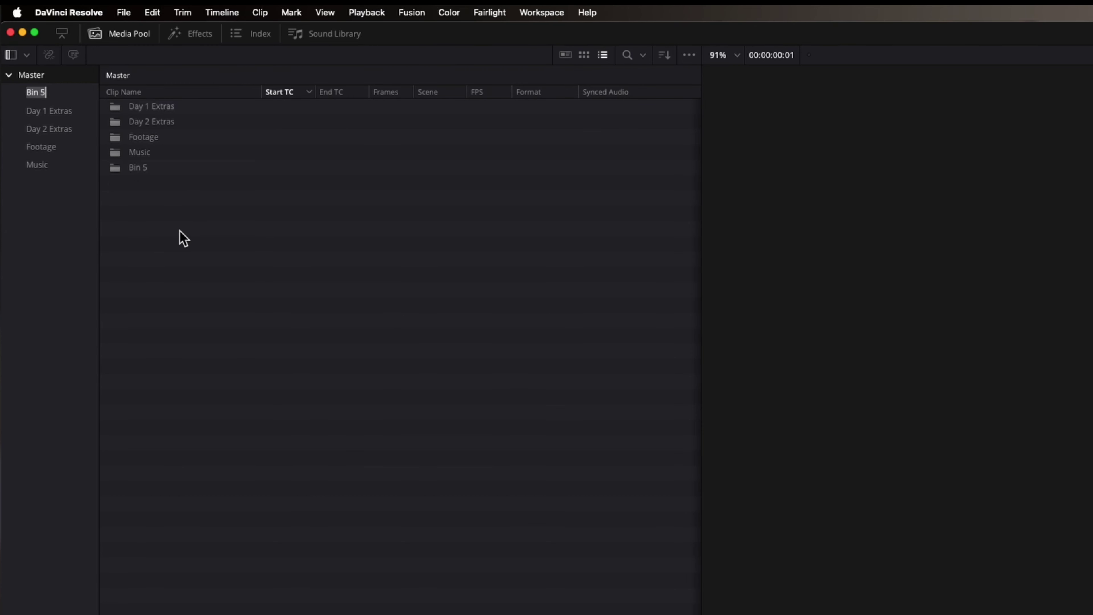
{"action": "type", "text": "Timellines"}
{"action": "key", "text": "Return"}
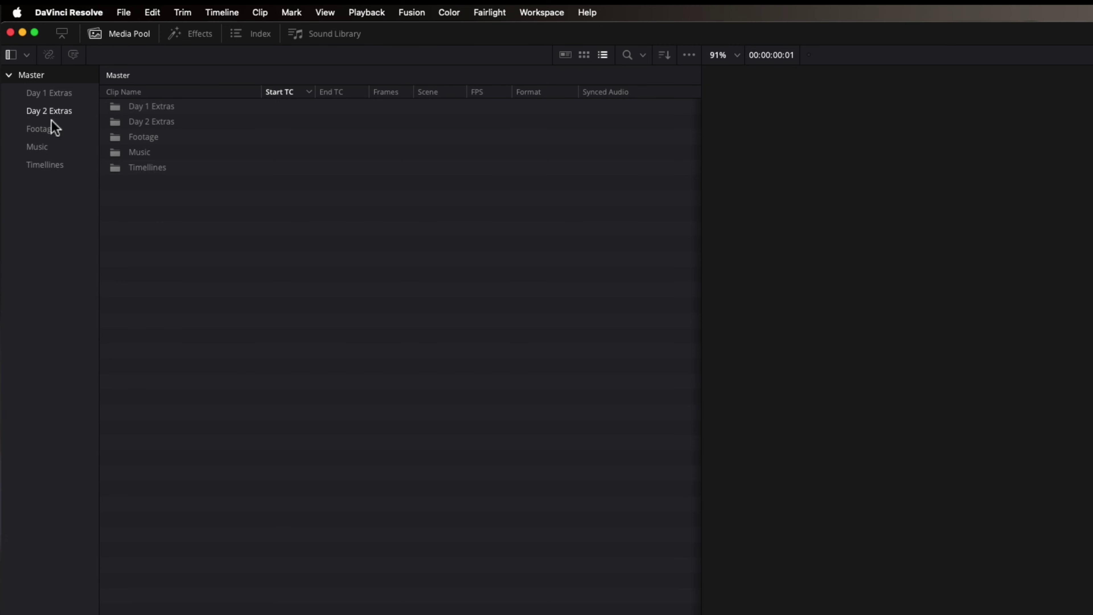
- Nest Timelines inside Day 1 Extras, then move it back to Master's top level
{"action": "left_click_drag", "start_coordinate": [44, 169], "coordinate": [46, 131]}
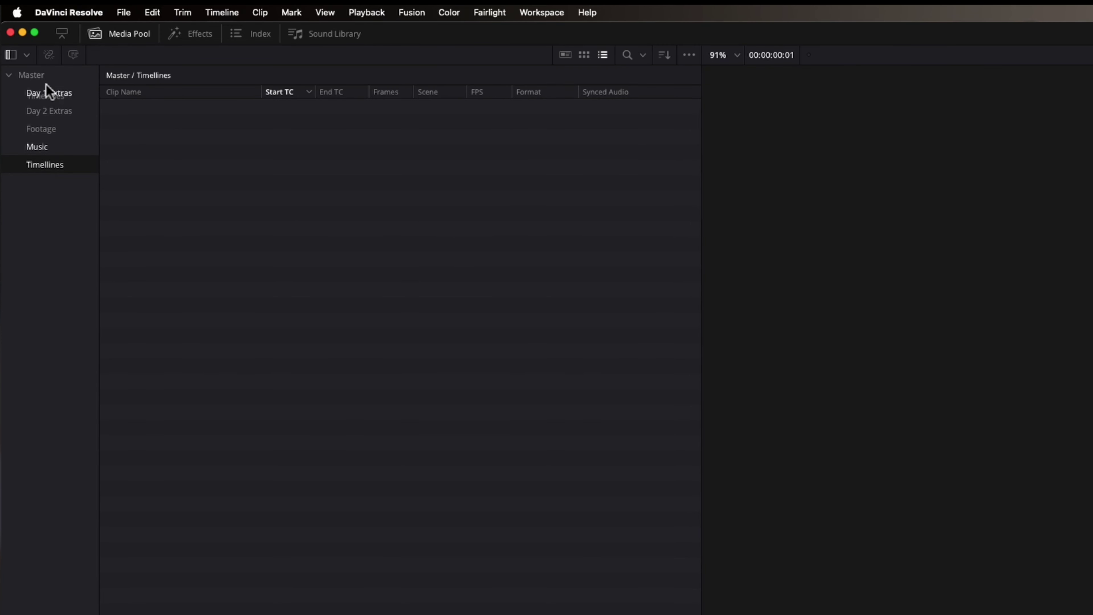
{"action": "left_click_drag", "start_coordinate": [46, 84], "coordinate": [46, 85]}
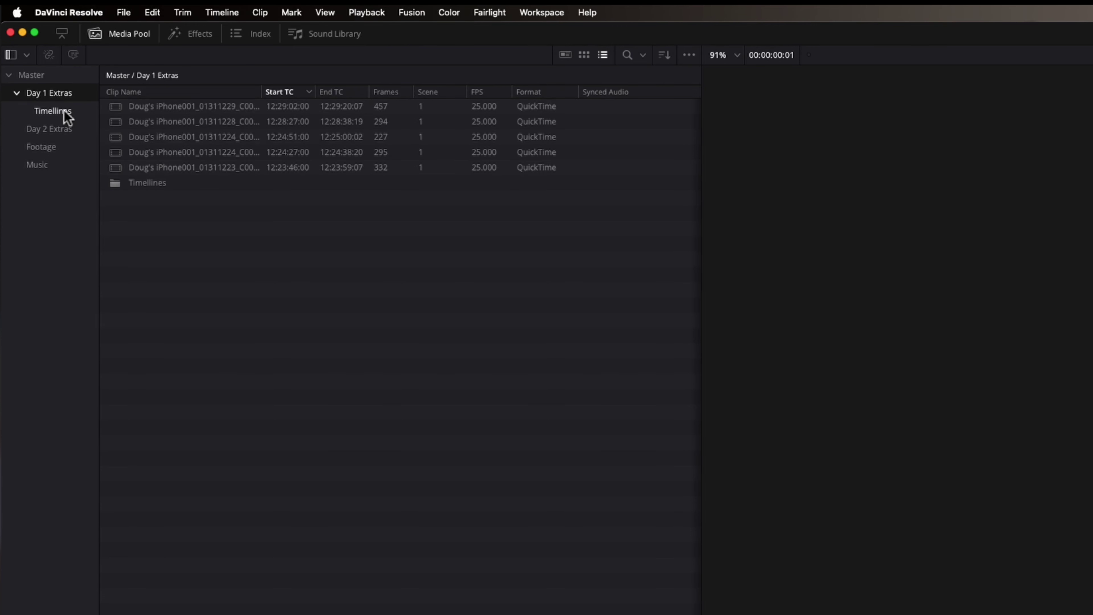
{"action": "left_click_drag", "start_coordinate": [69, 113], "coordinate": [43, 131]}
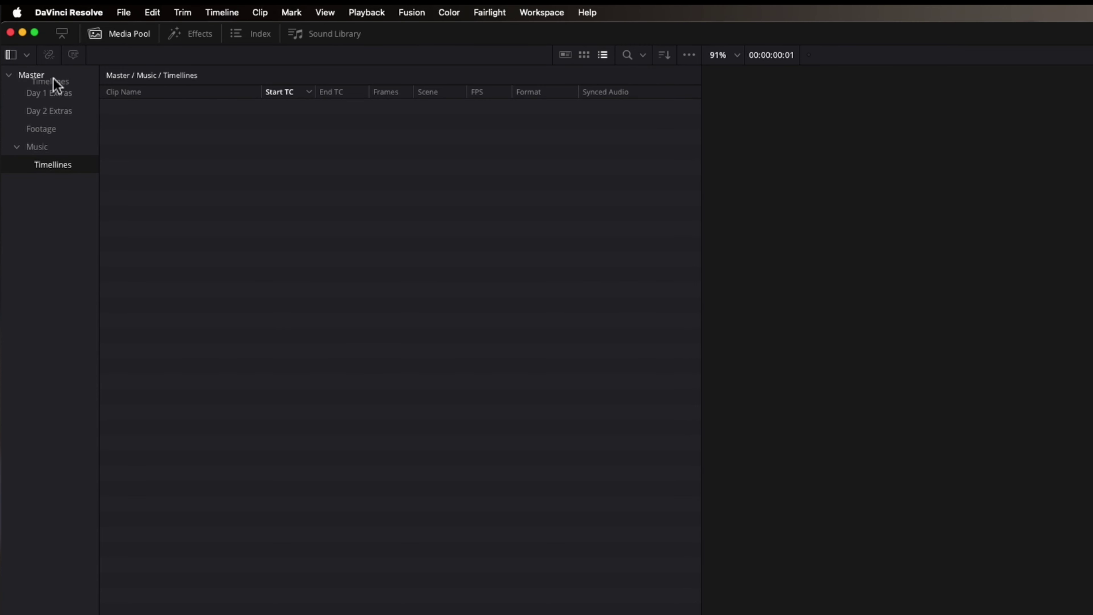
{"action": "left_click_drag", "start_coordinate": [52, 78], "coordinate": [42, 78]}
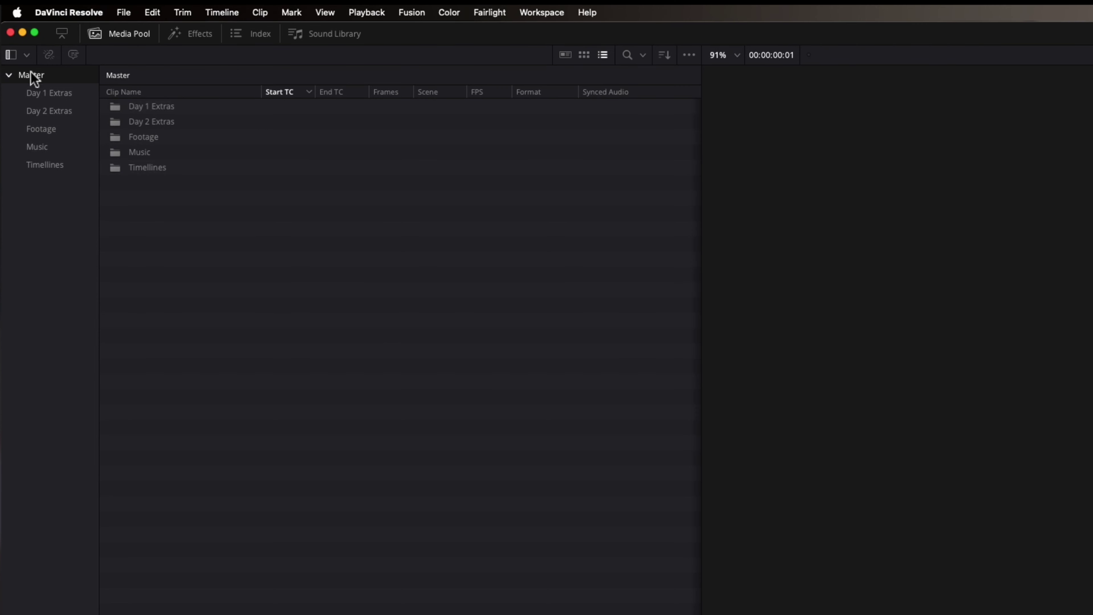
- Set Master's bins to User Sort and drag the Timelines bin up the list
{"action": "right_click", "coordinate": [38, 203]}
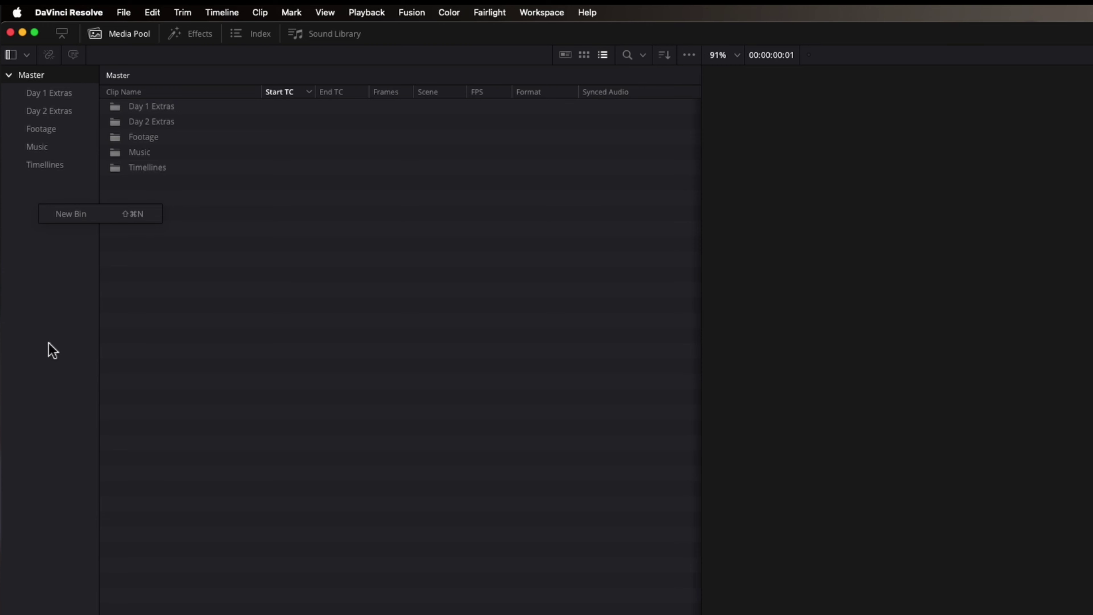
{"action": "left_click", "coordinate": [71, 259]}
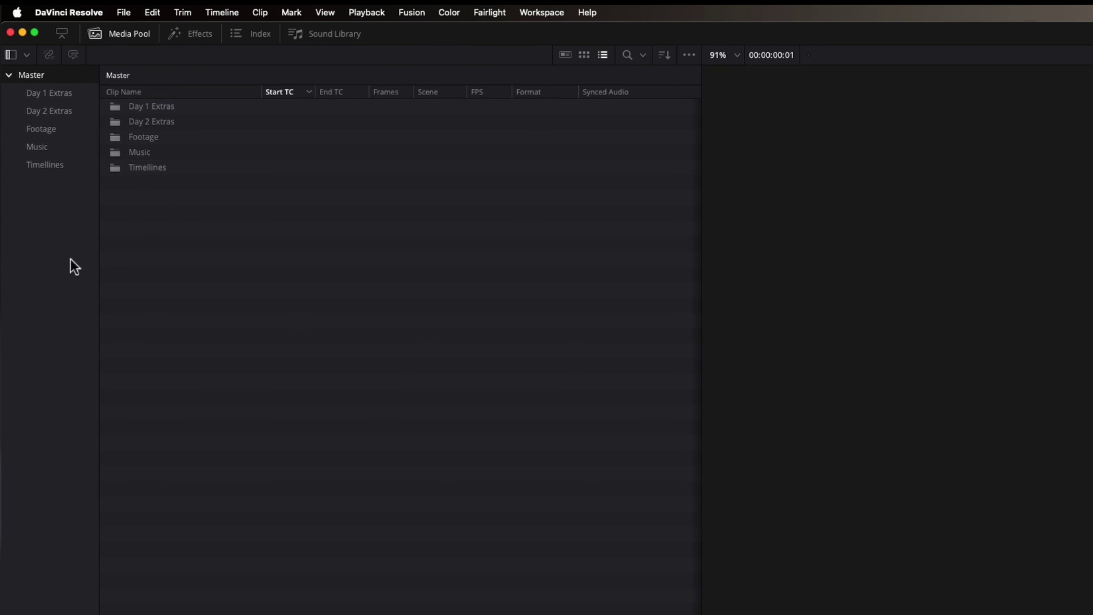
{"action": "right_click", "coordinate": [39, 76]}
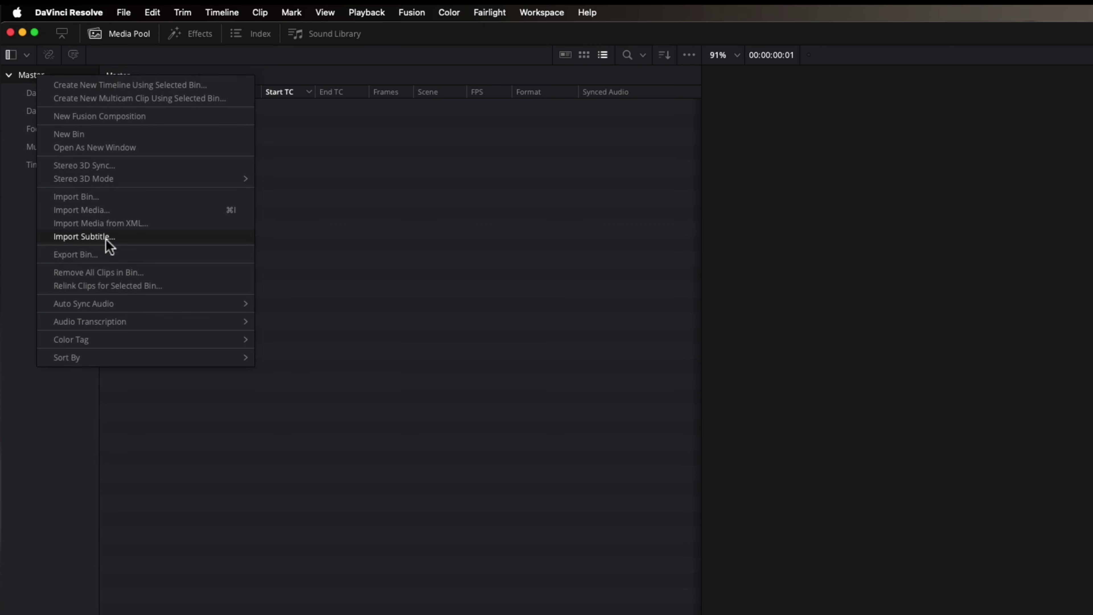
{"action": "mouse_move", "coordinate": [128, 356]}
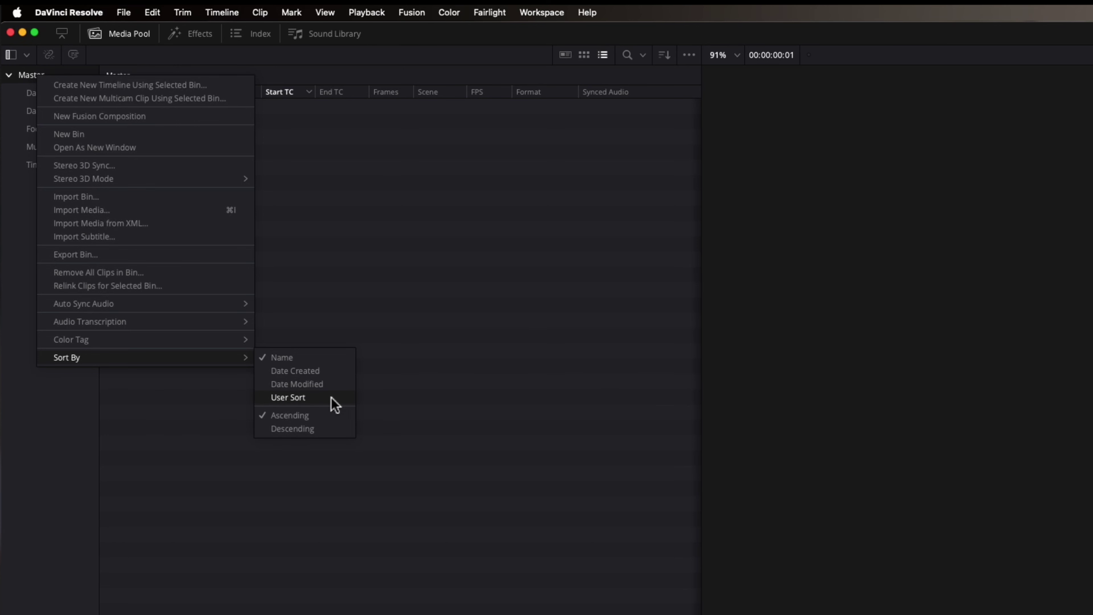
{"action": "left_click", "coordinate": [321, 398]}
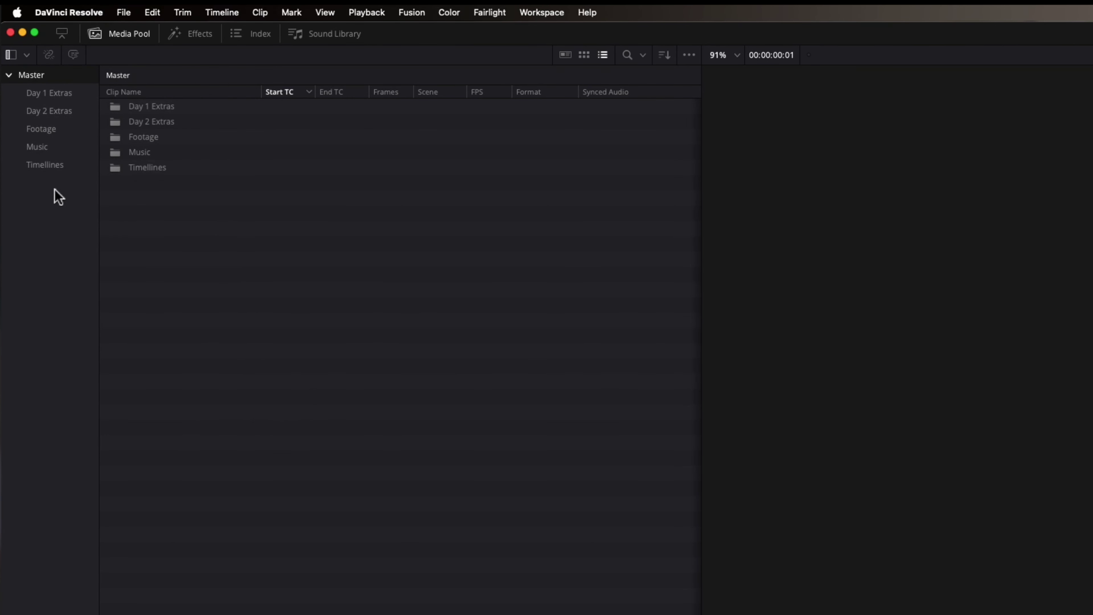
{"action": "left_click_drag", "start_coordinate": [51, 170], "coordinate": [26, 124]}
- Move Footage to the top, switch sorting to Date Created, then back to User Sort
{"action": "left_click_drag", "start_coordinate": [40, 146], "coordinate": [23, 89]}
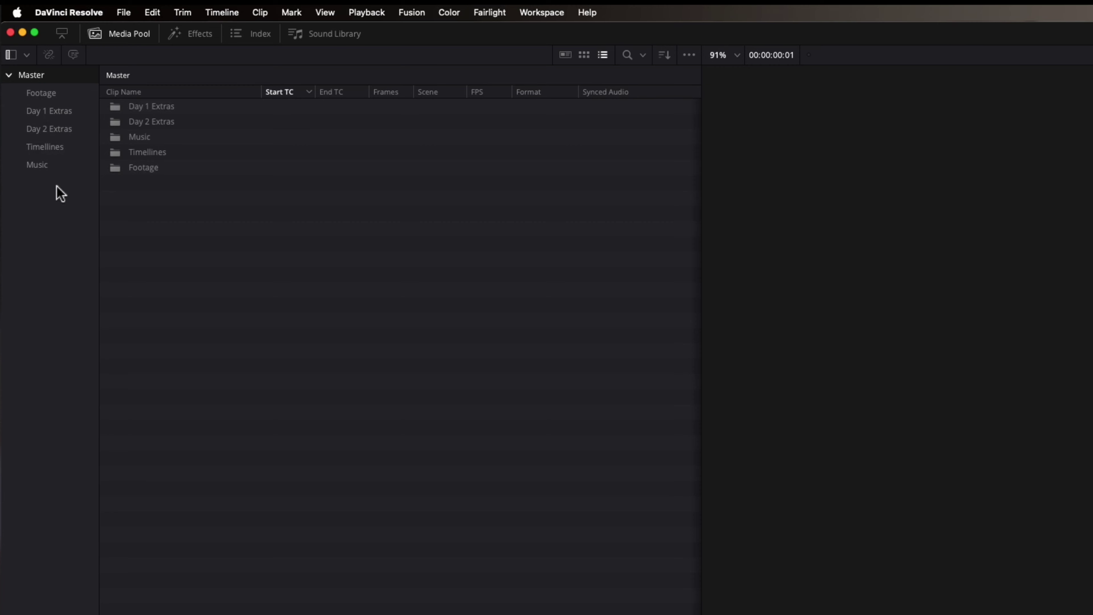
{"action": "right_click", "coordinate": [35, 74]}
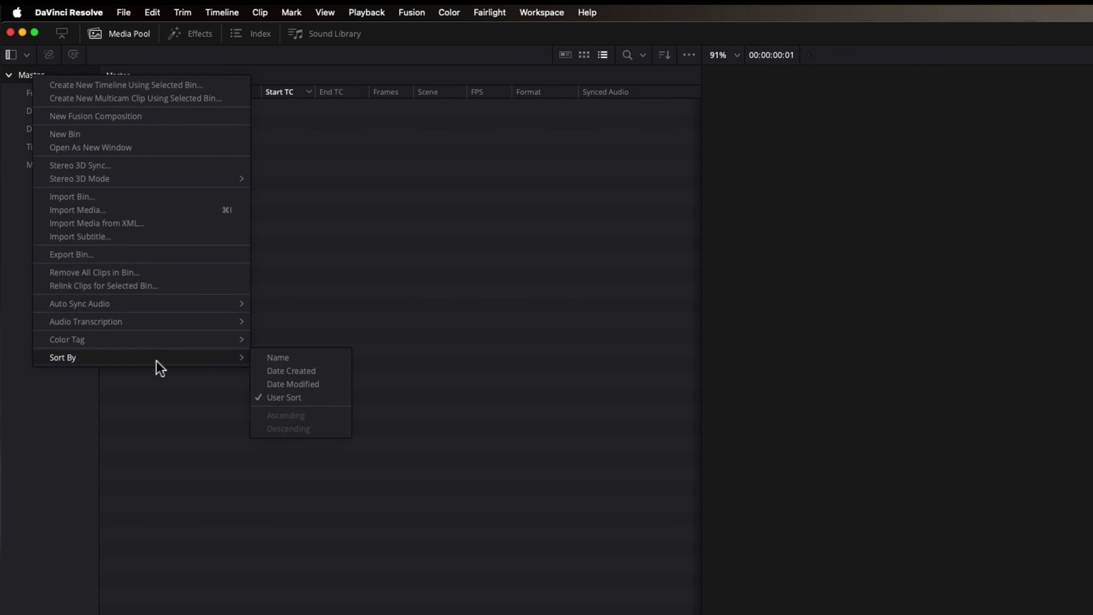
{"action": "left_click", "coordinate": [313, 370]}
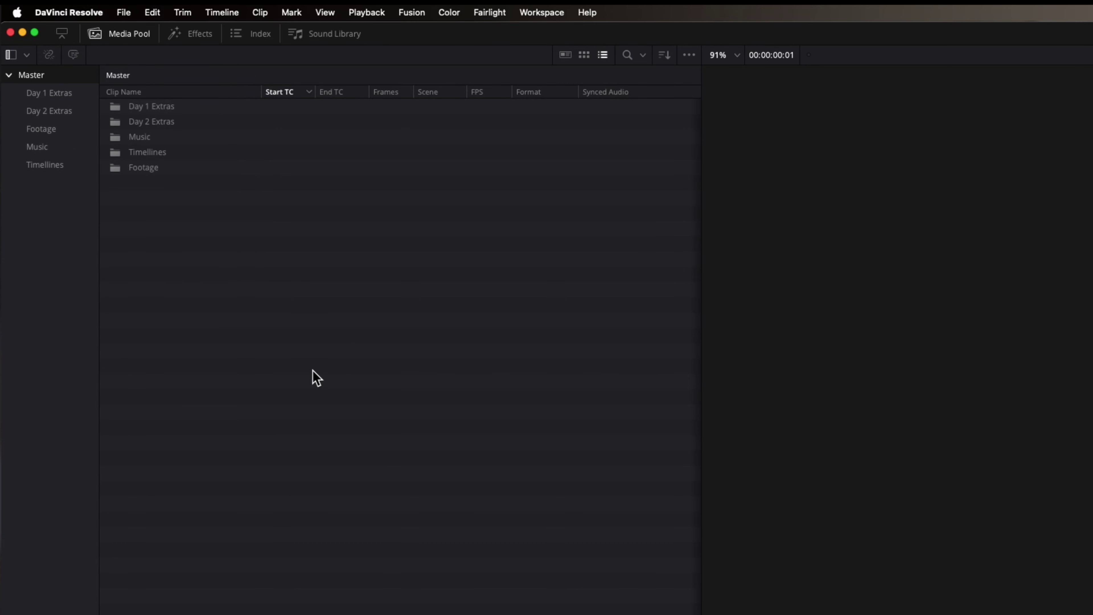
{"action": "right_click", "coordinate": [34, 74]}
{"action": "mouse_move", "coordinate": [149, 358]}
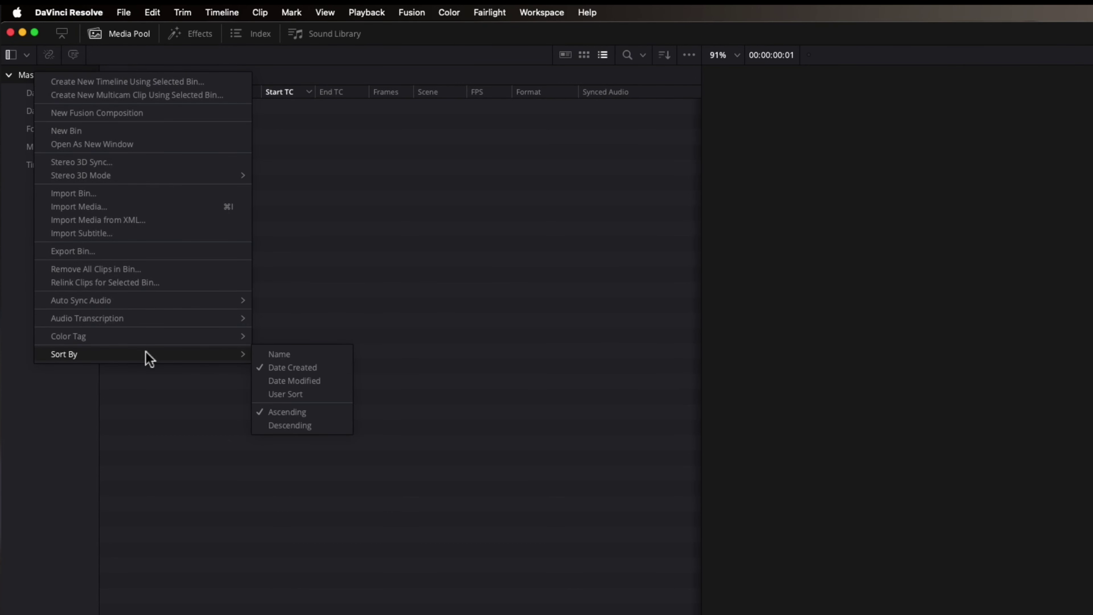
{"action": "left_click", "coordinate": [297, 397]}
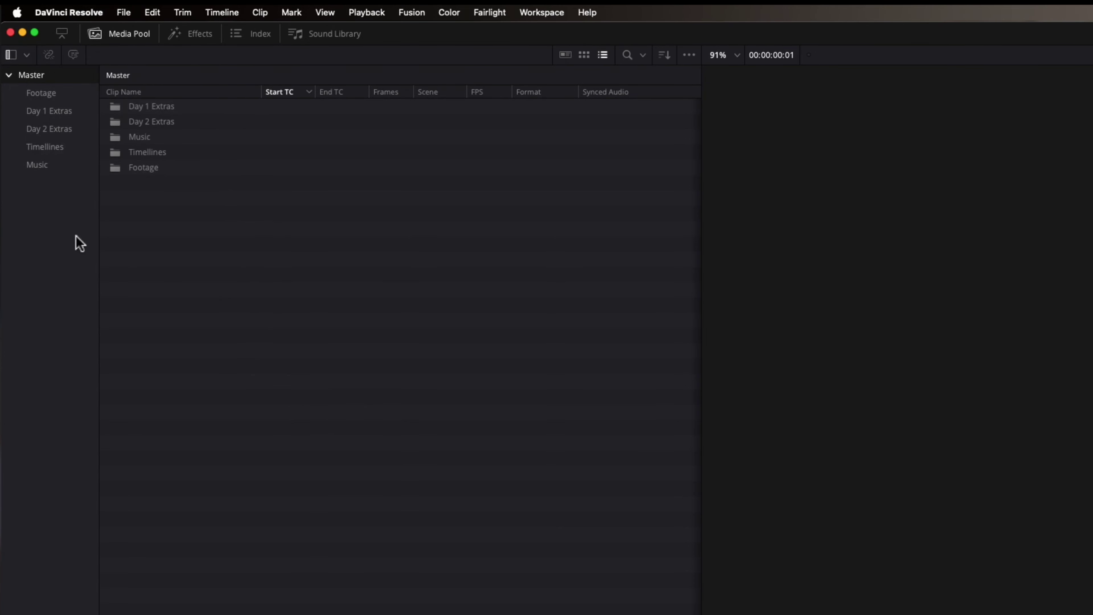